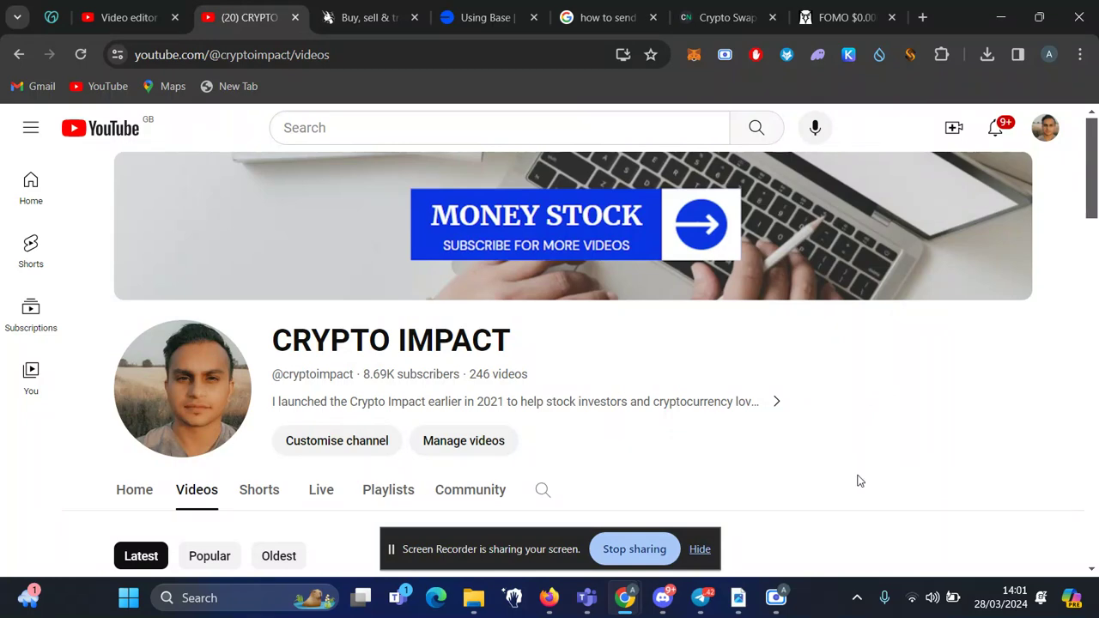
Step: View the Unibot V2 chat in Telegram, switch back to Chrome and copy the FOMO token's contract address from its DEX Screener page
mouse_move(703, 600)
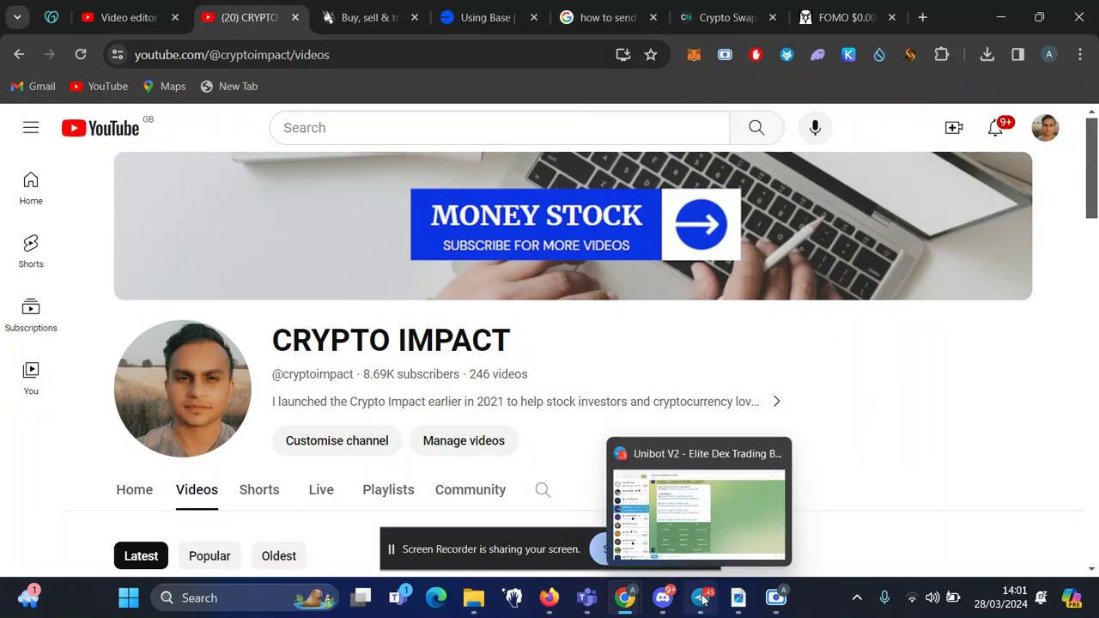
click(695, 513)
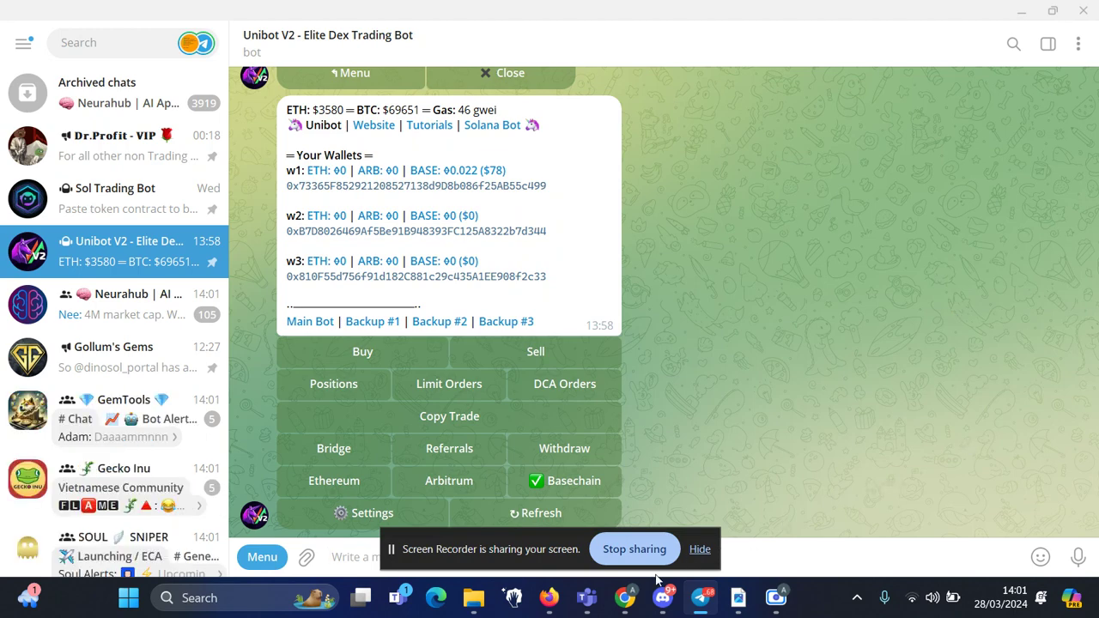
mouse_move(626, 593)
click(542, 513)
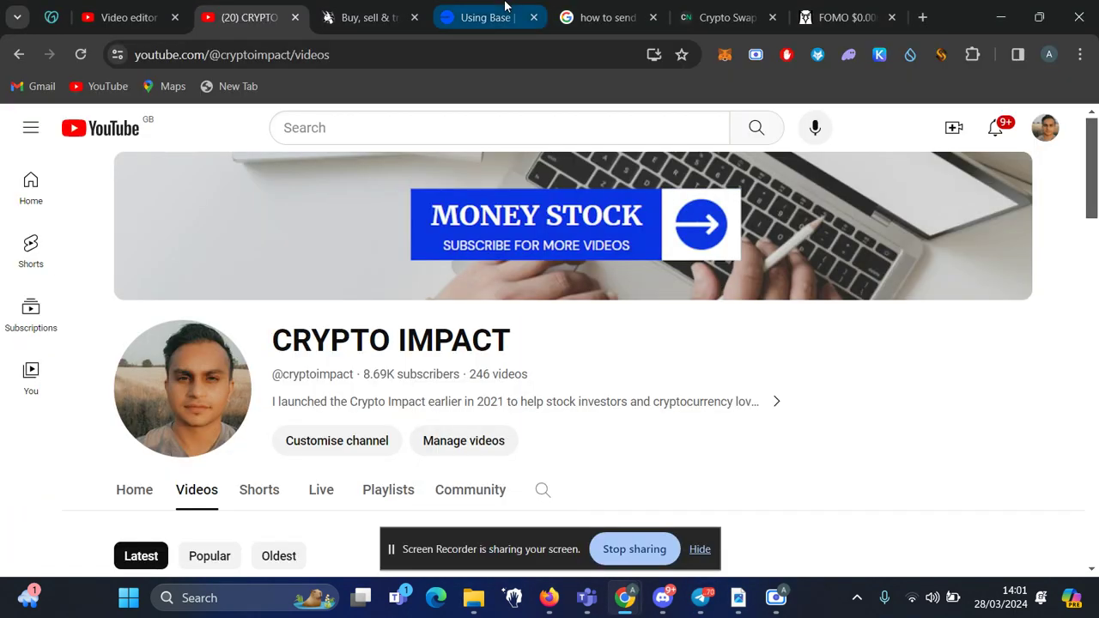
click(842, 16)
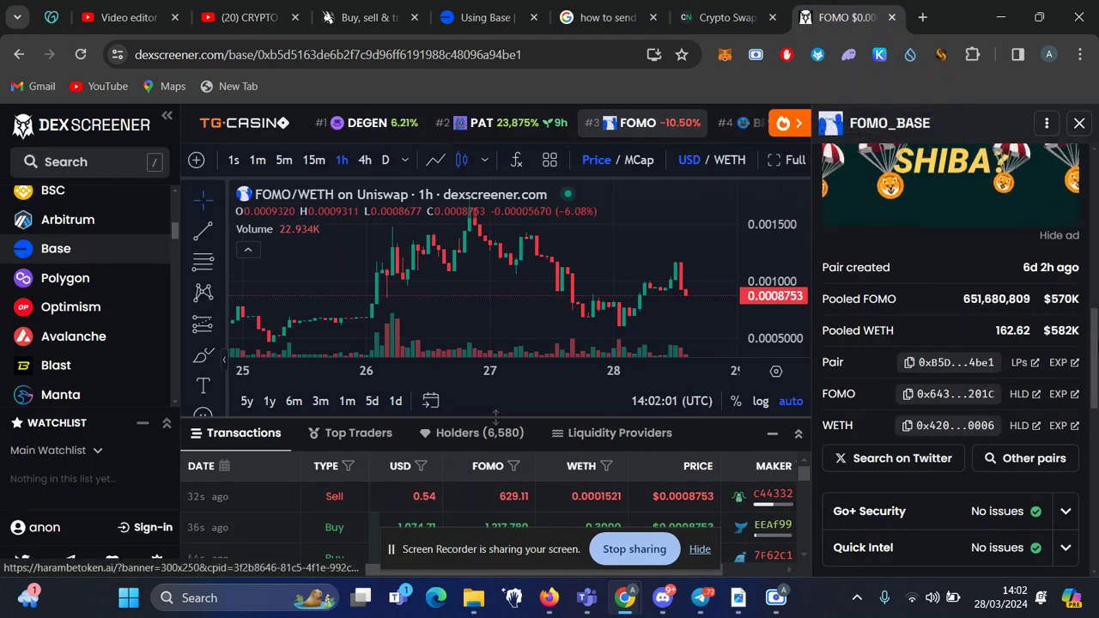
scroll(909, 309, down, 1)
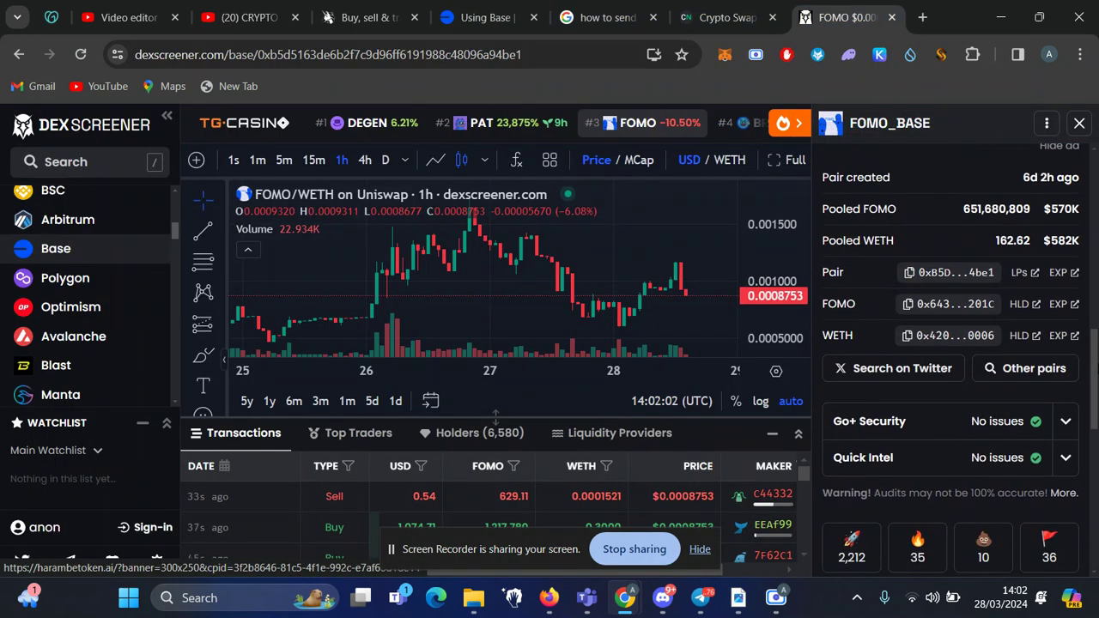
click(909, 305)
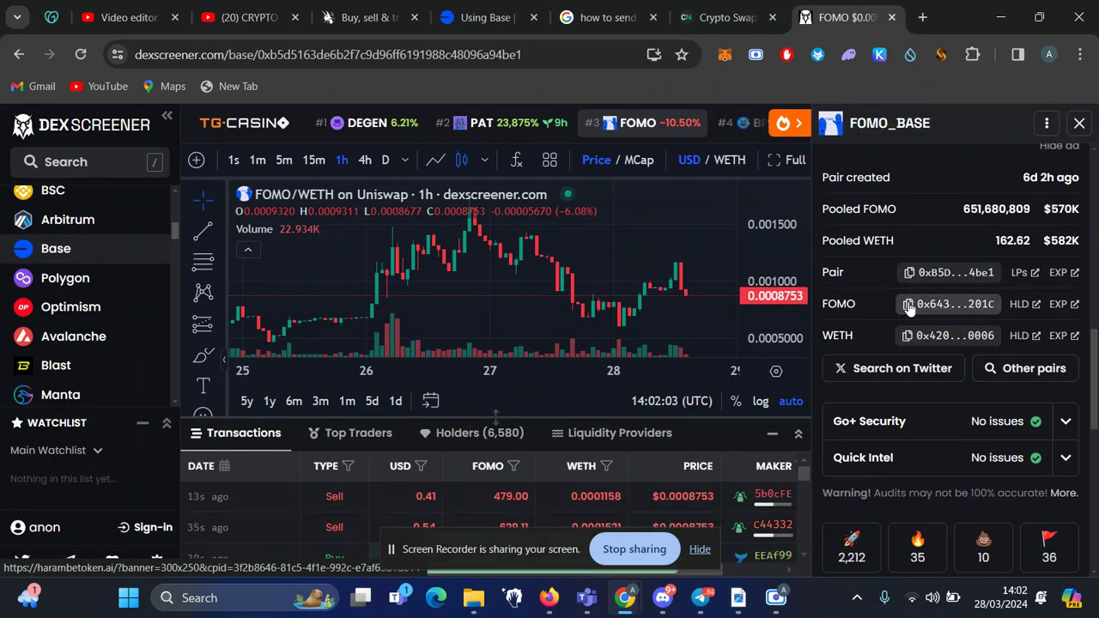
Step: Return to the Unibot V2 chat in Telegram and start a token buy with the copied FOMO contract address
click(999, 10)
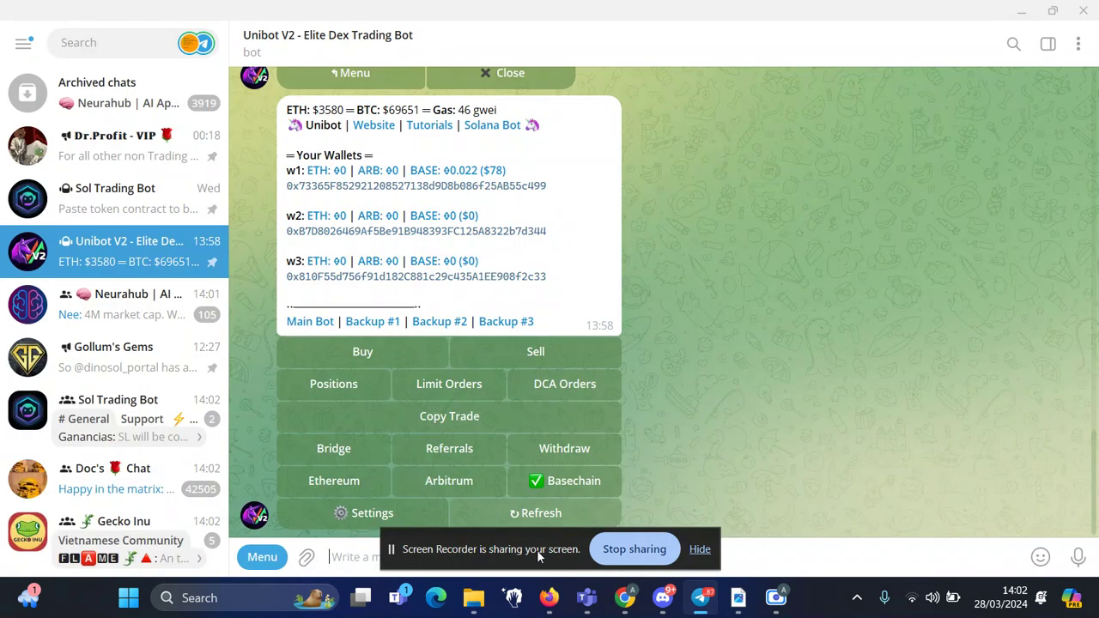
drag(537, 550, 923, 233)
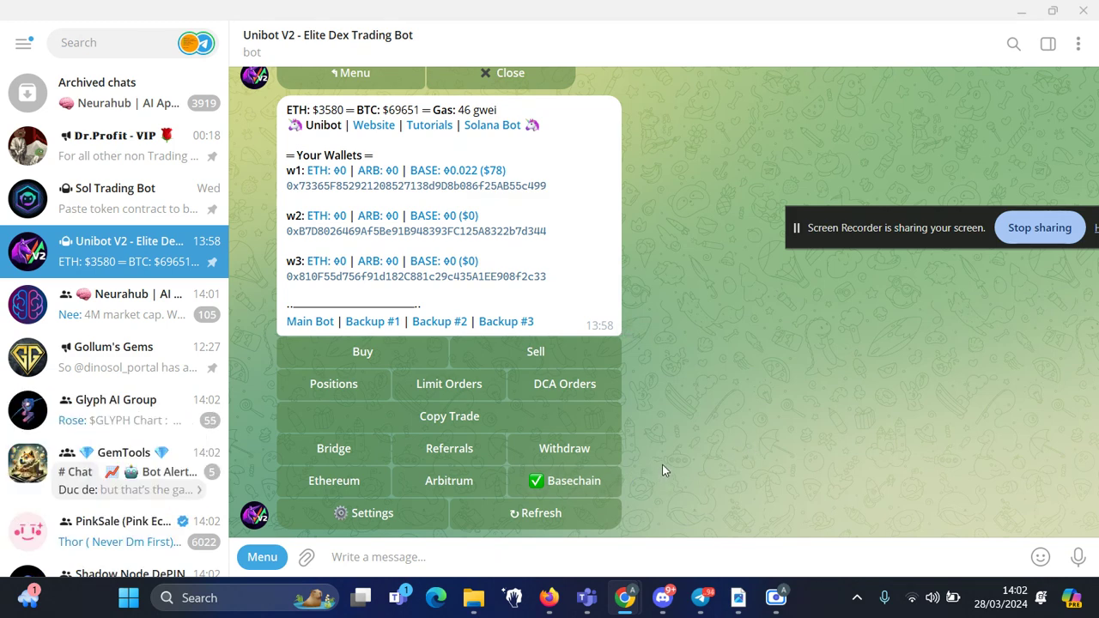
click(384, 359)
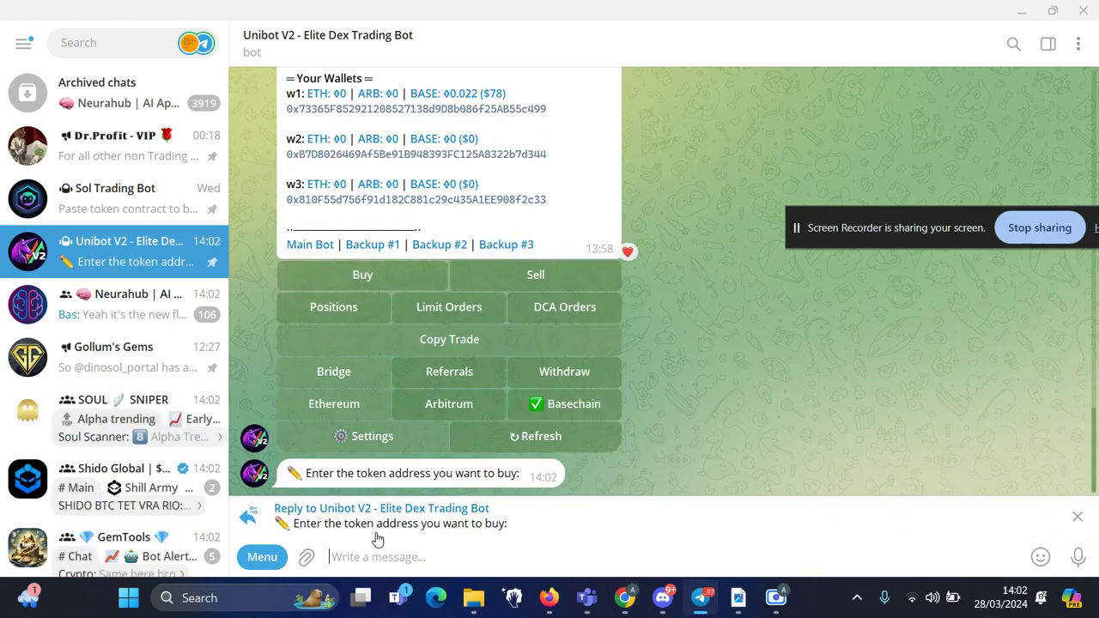
right_click(369, 560)
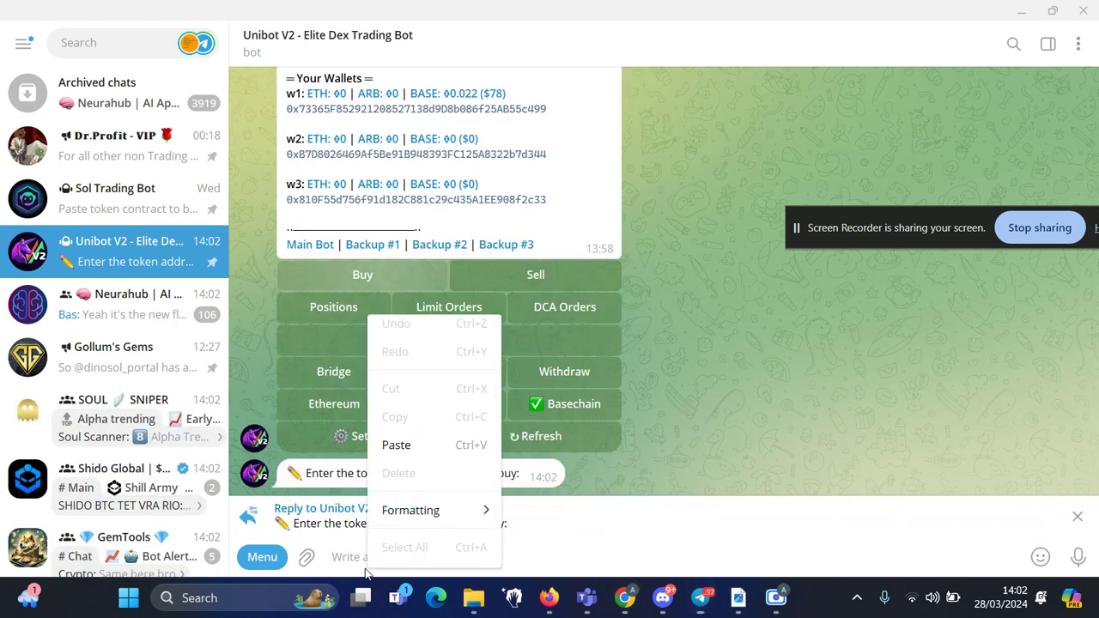
click(396, 445)
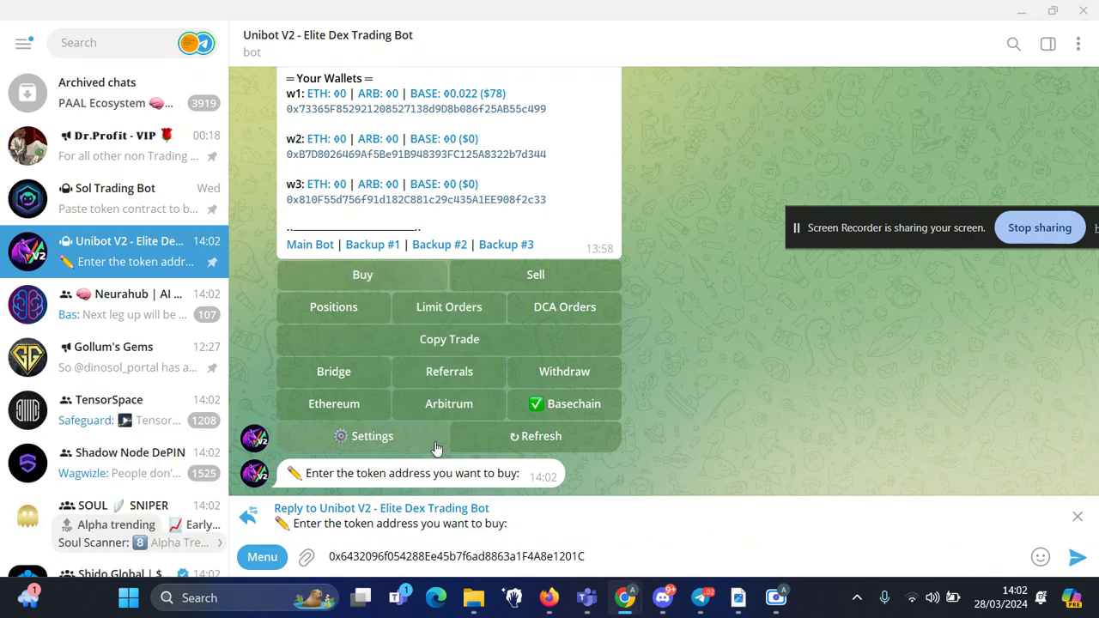
key(Return)
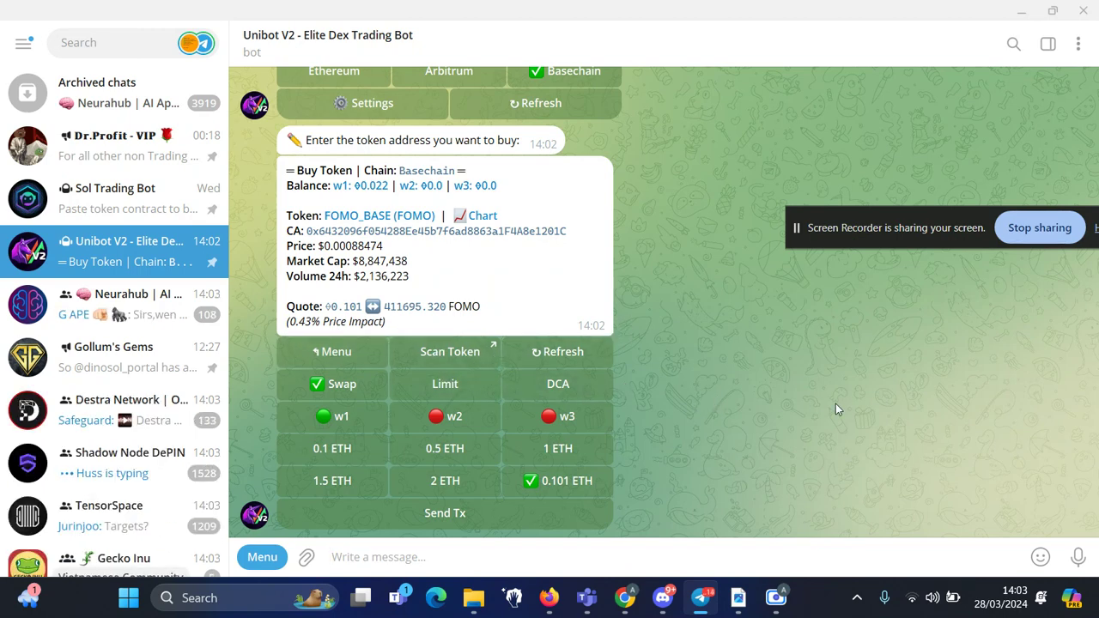
Step: Set a custom buy amount of 0.01 ETH for FOMO and send the buy transaction
click(558, 481)
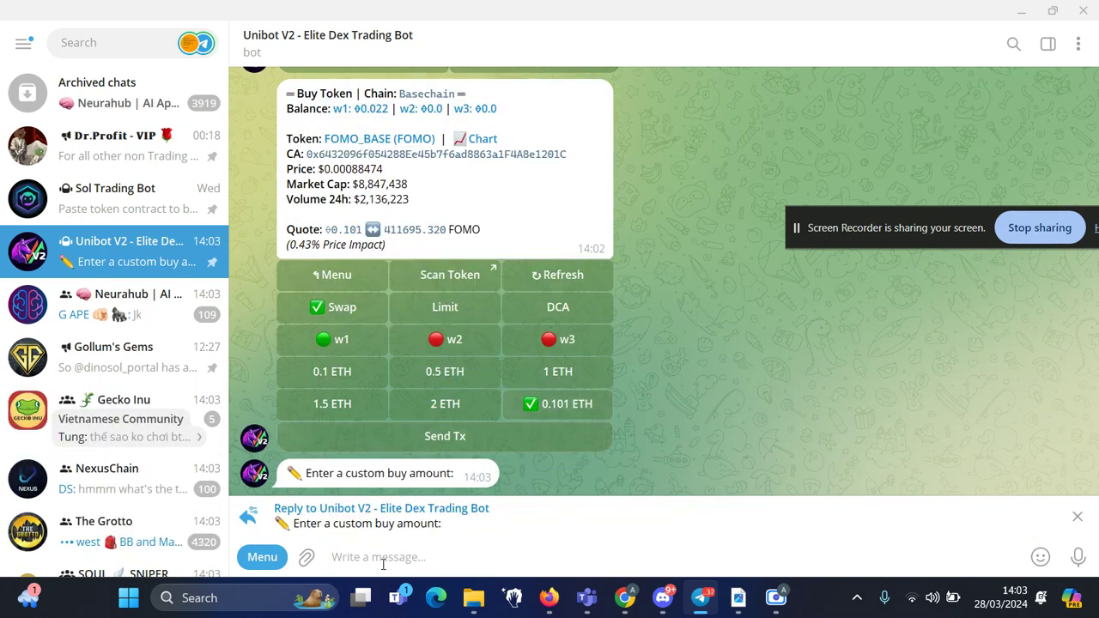
text(0.0)
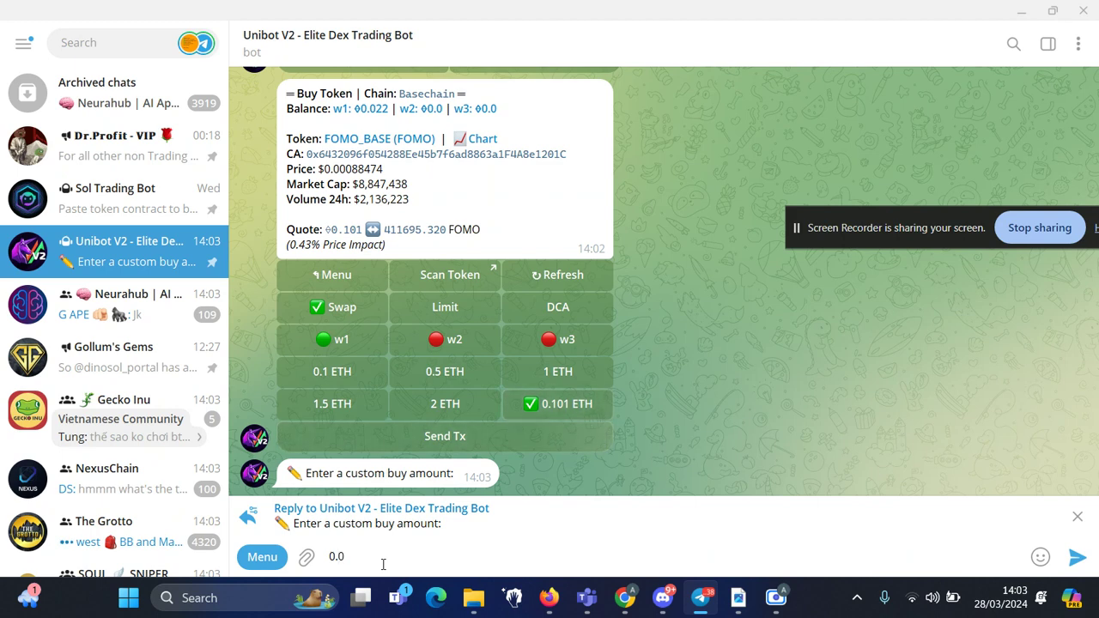
text(1)
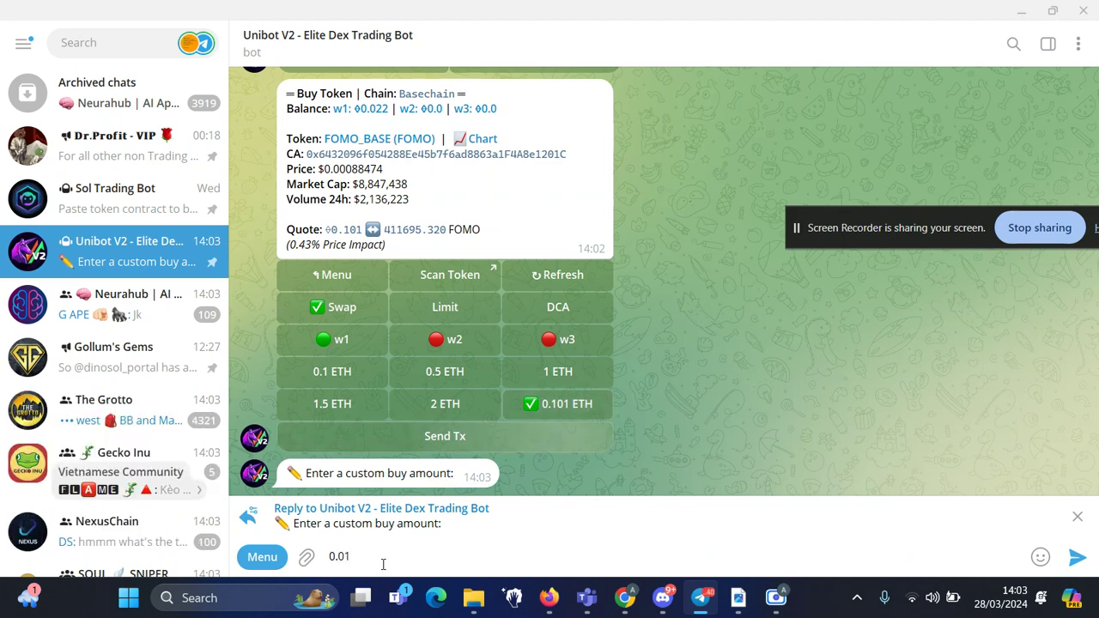
key(Return)
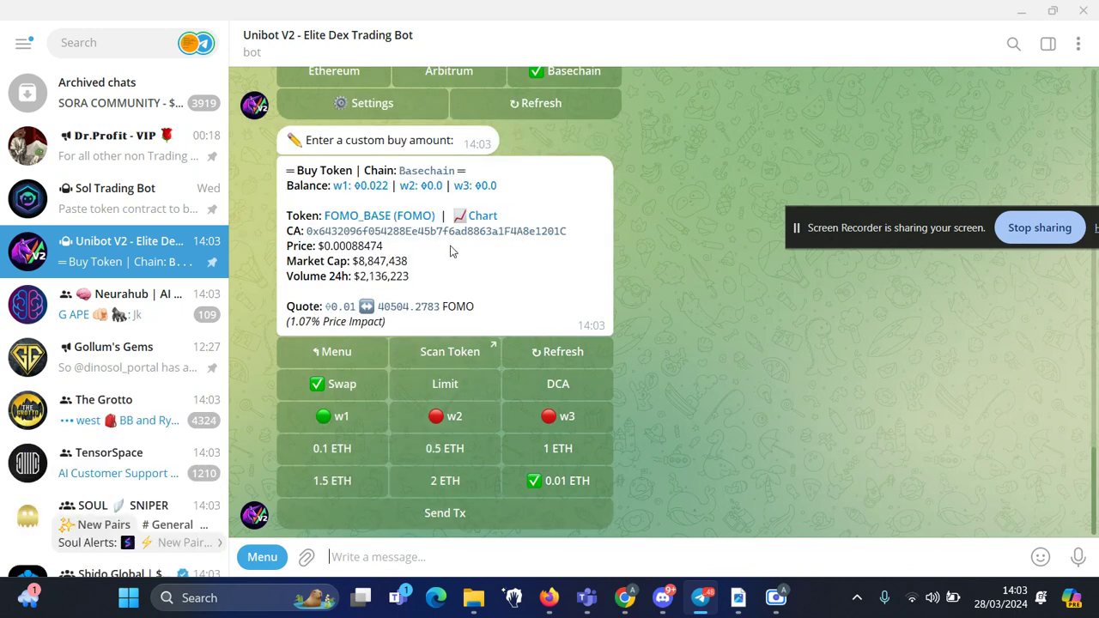
click(477, 517)
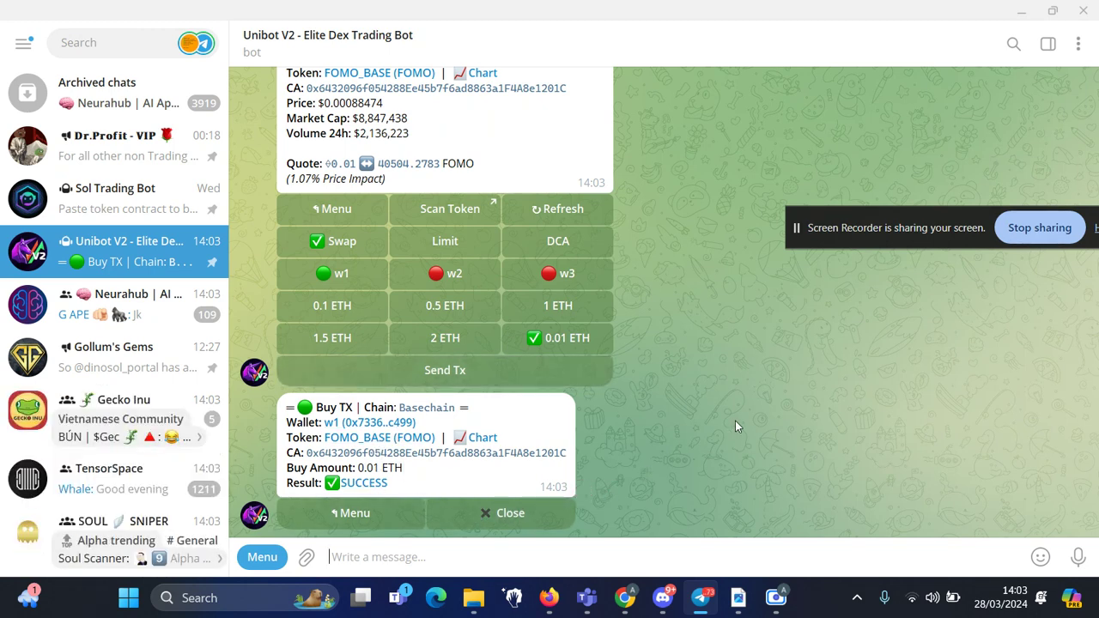
Step: Start a token sale from the bot's main menu and submit the copied FOMO contract address as the custom token
click(358, 515)
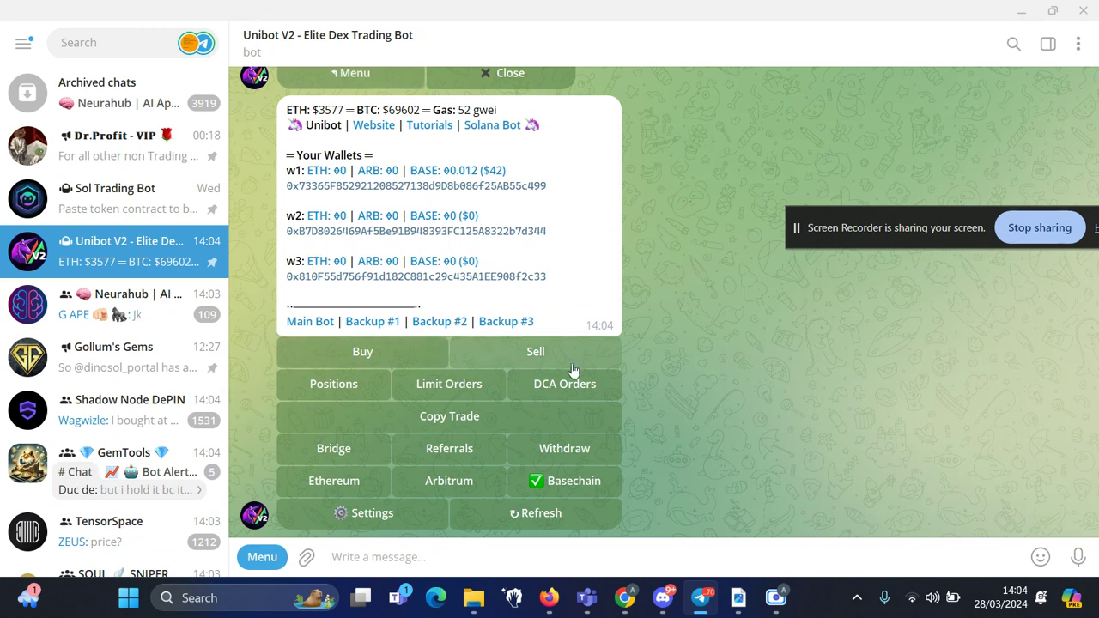
click(520, 354)
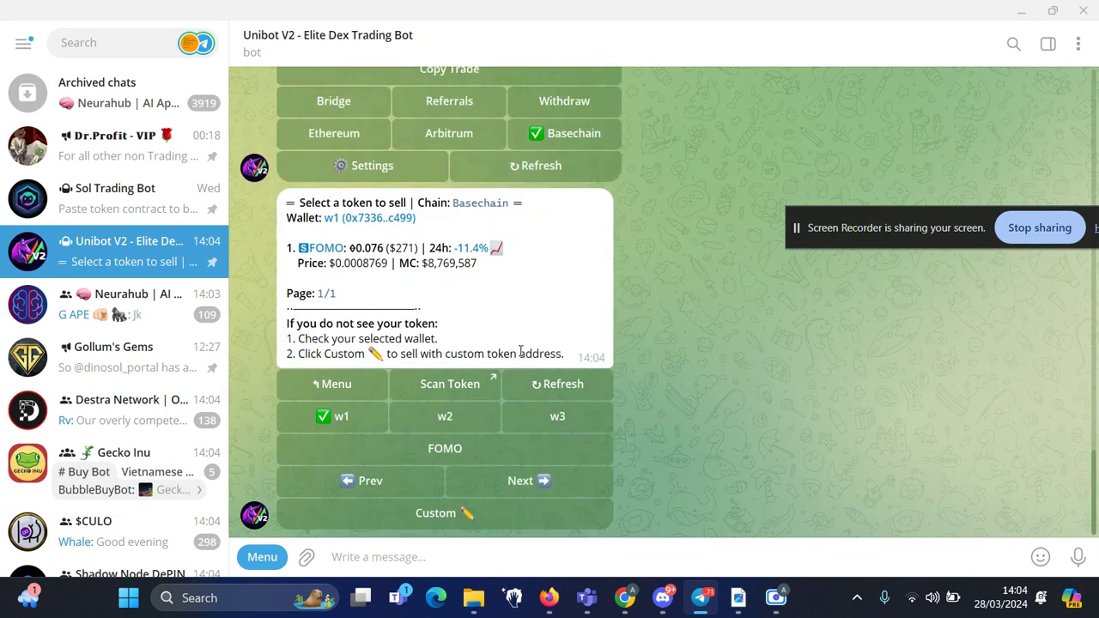
click(435, 516)
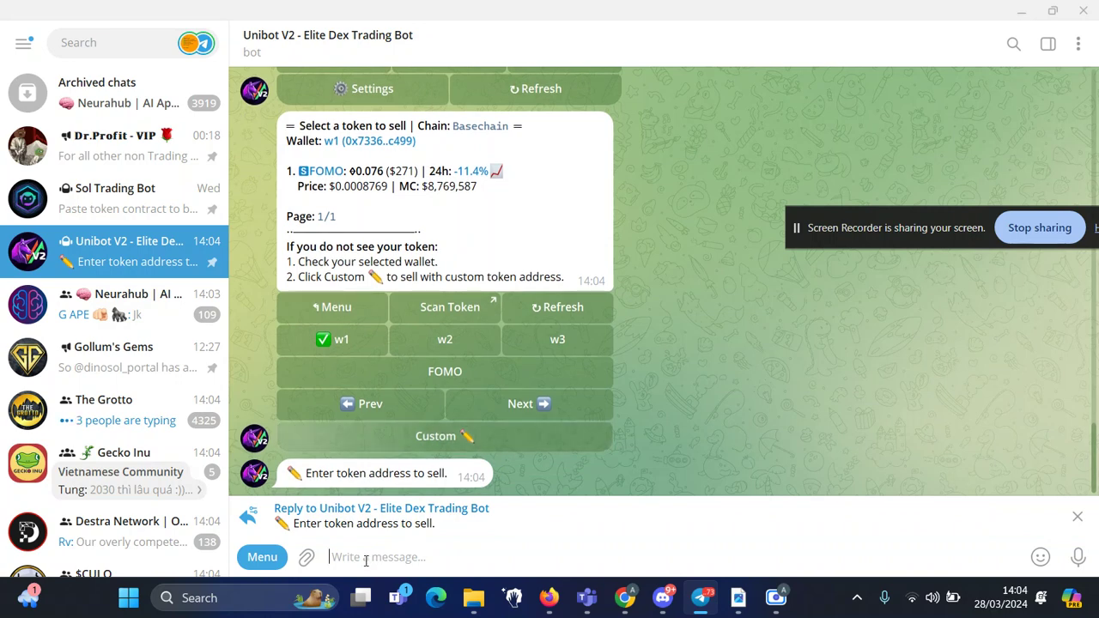
right_click(368, 558)
click(423, 440)
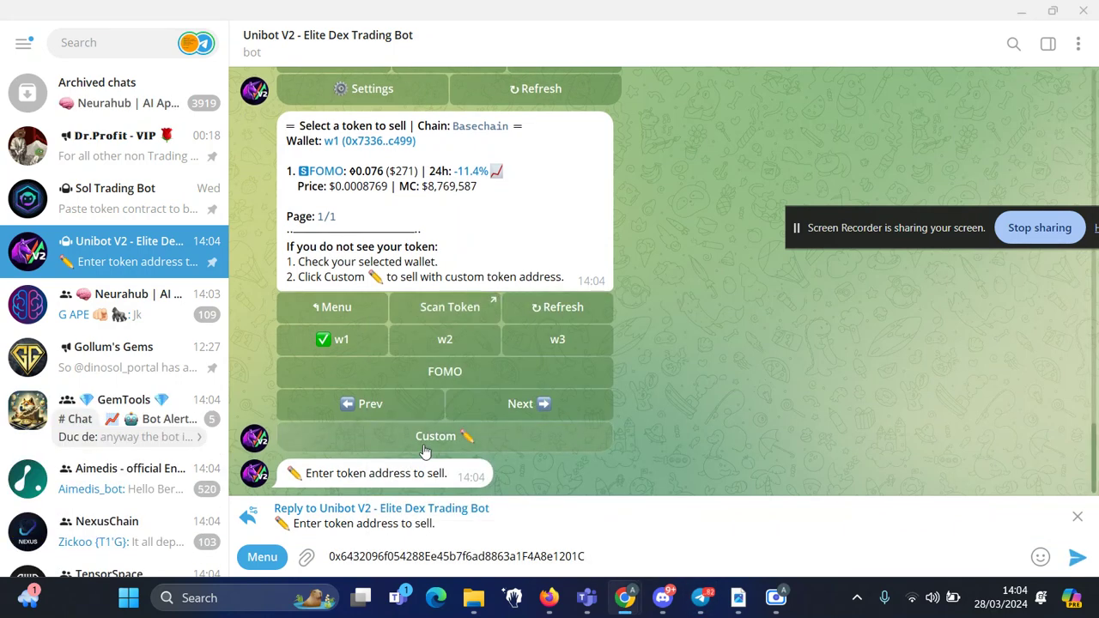
key(Return)
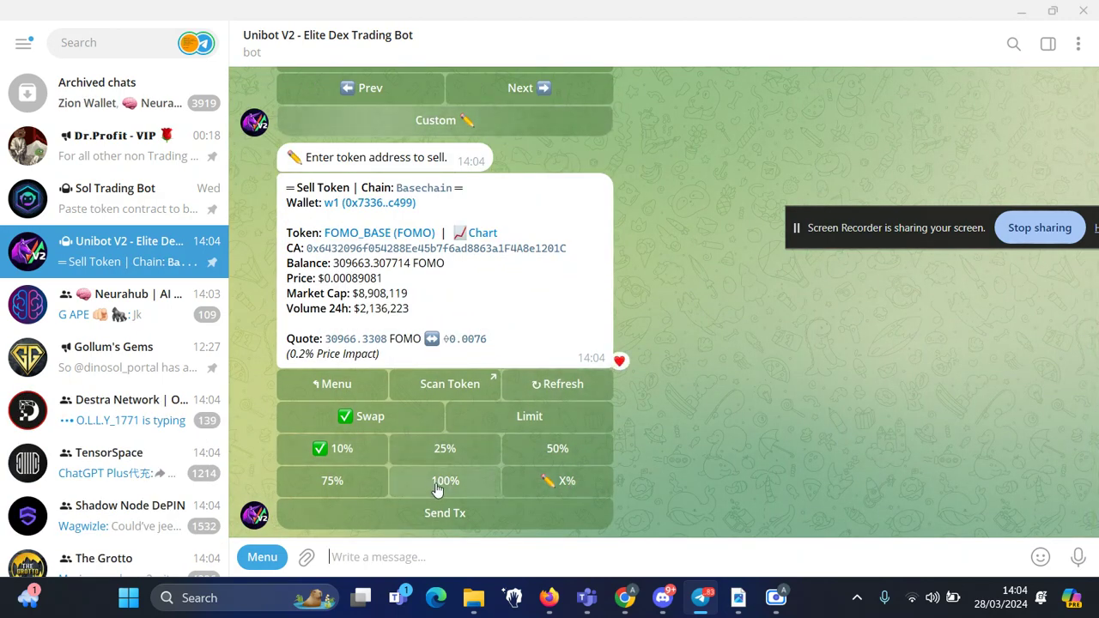
Step: Set a custom sell share of 2.0% for FOMO, send the sell transaction and return to the bot's main menu
click(568, 491)
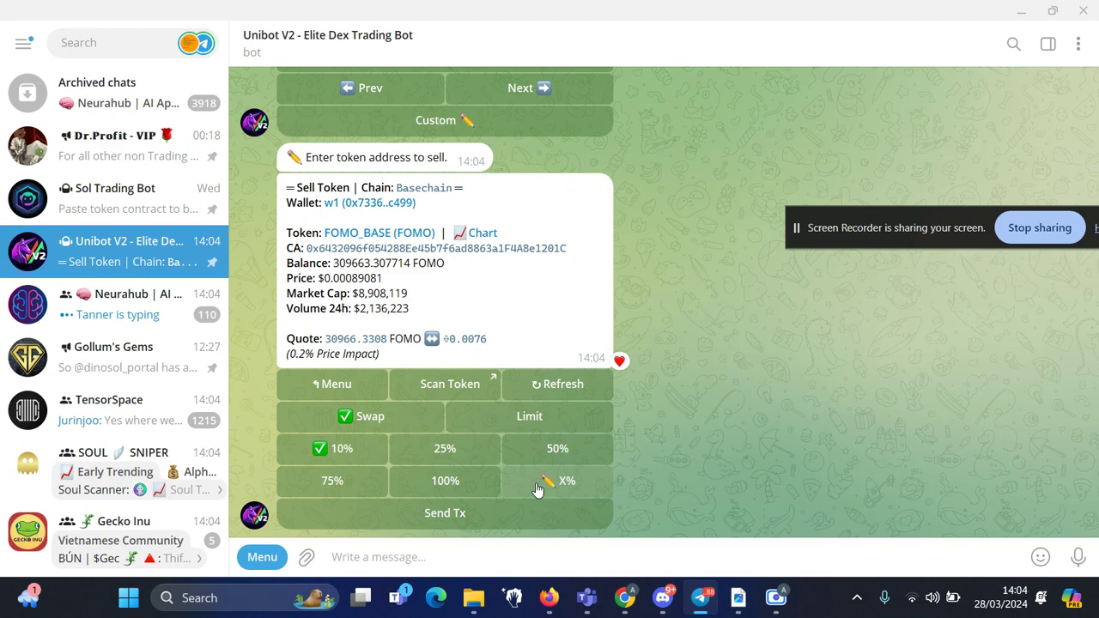
click(562, 483)
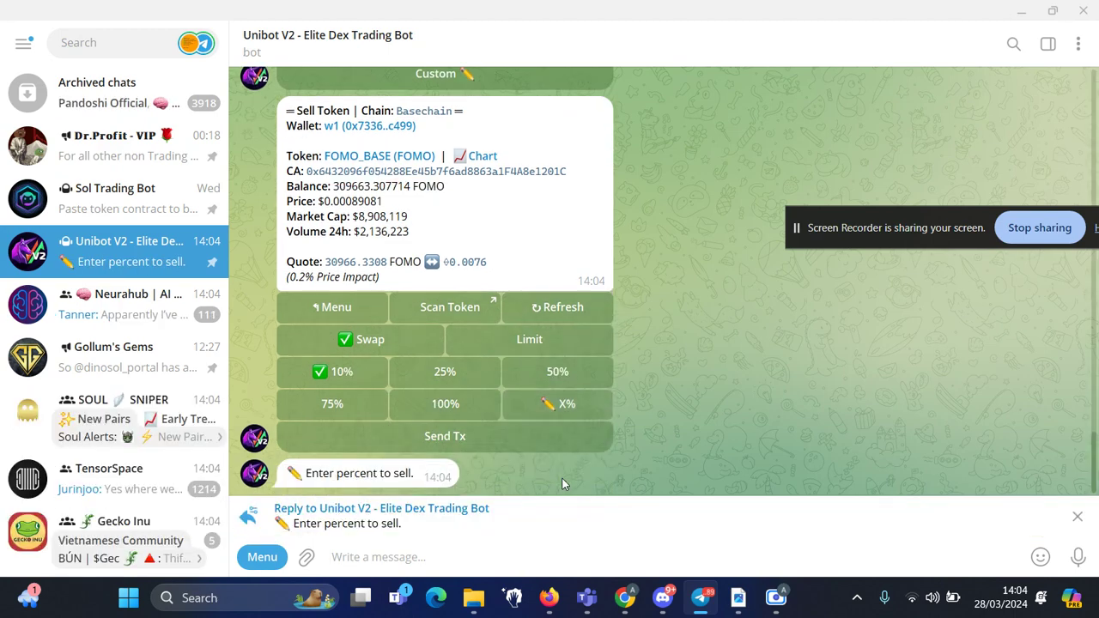
text(20)
key(Return)
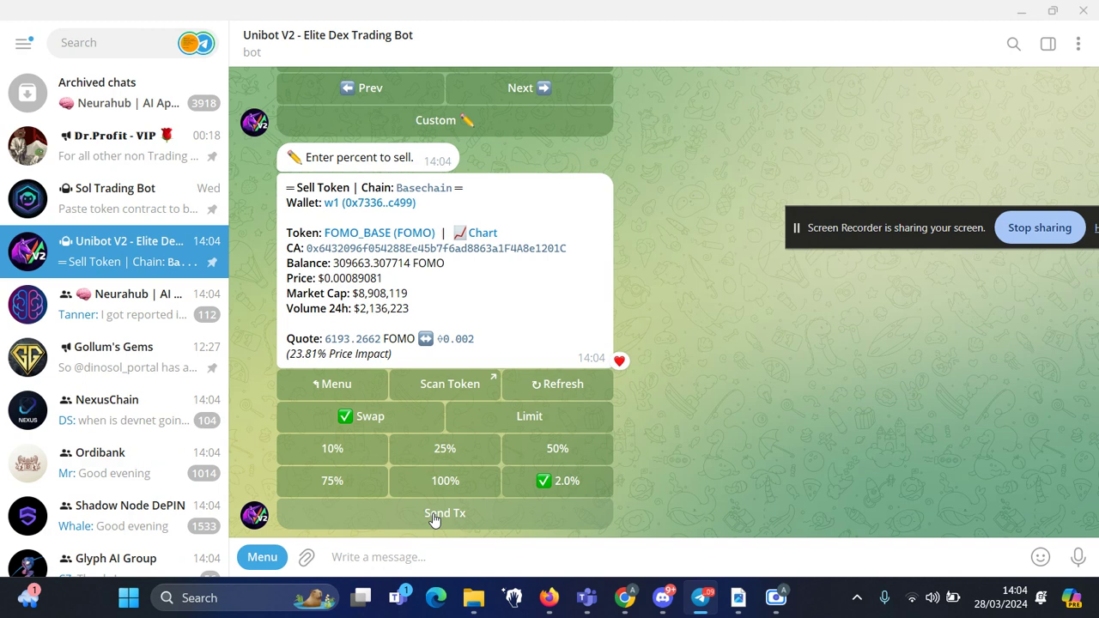
click(445, 513)
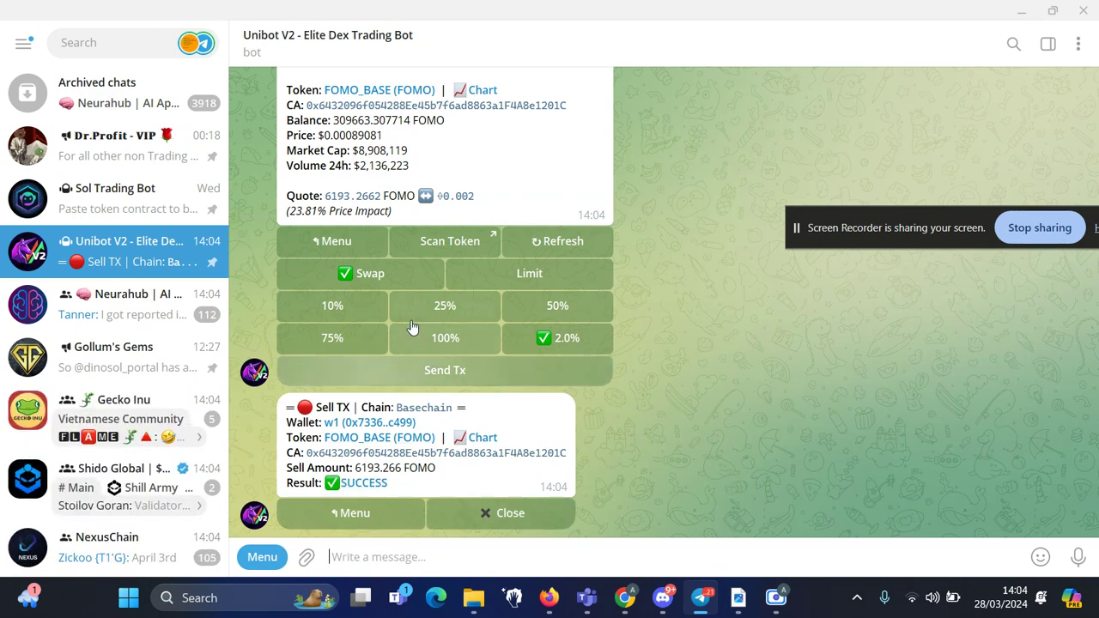
click(342, 242)
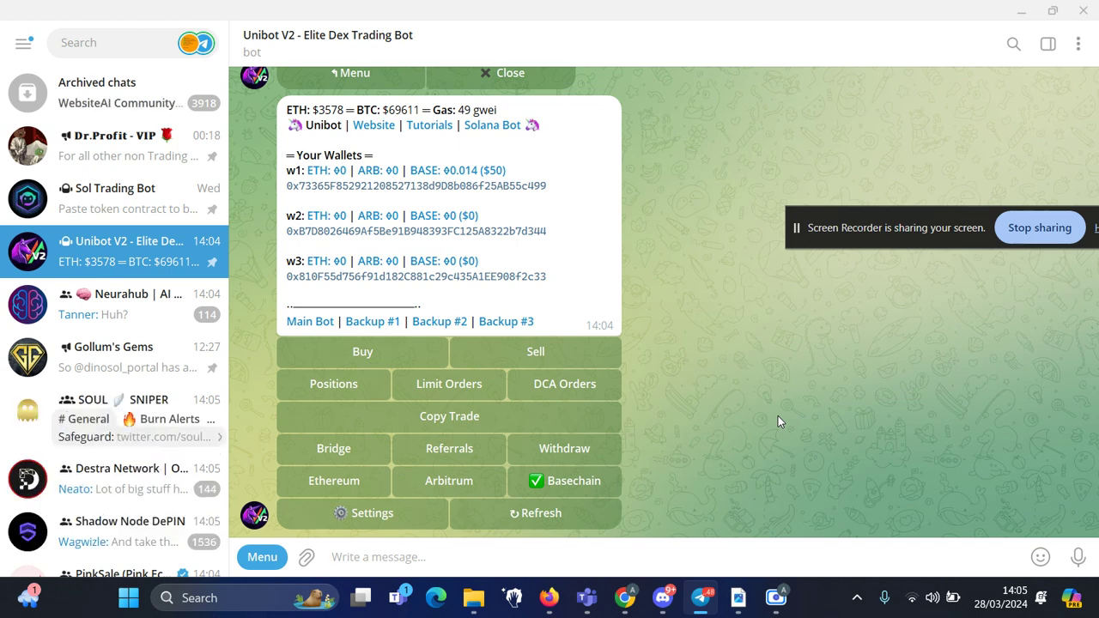
Step: Look through earlier posts in the swing-trade-alerts channel in Discord and return to the Unibot V2 chat in Telegram
mouse_move(664, 597)
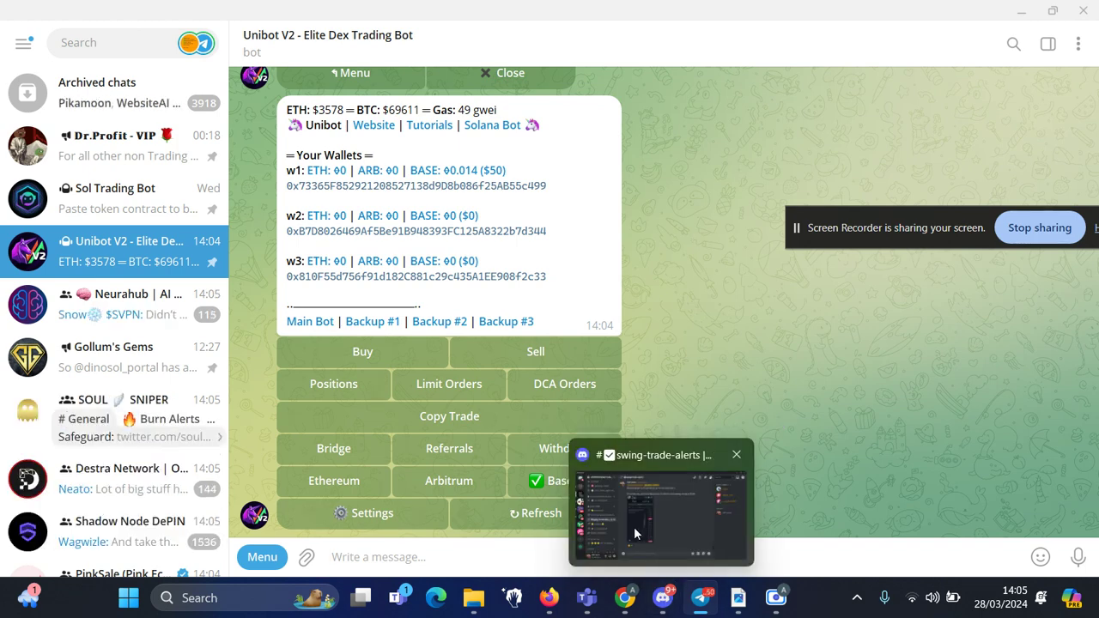
click(643, 558)
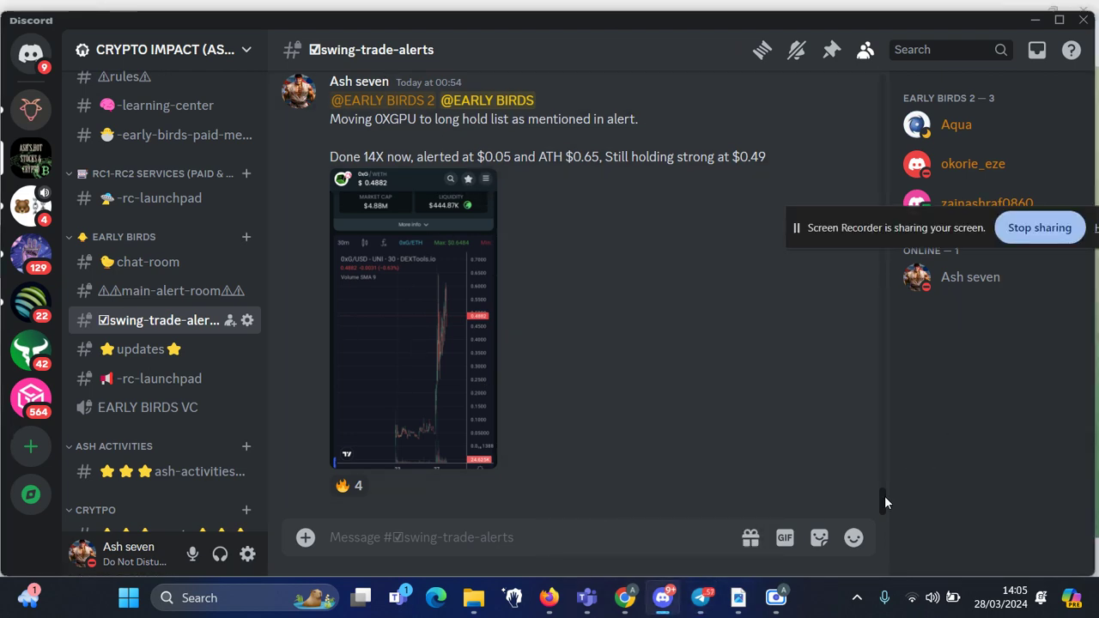
drag(885, 497, 884, 235)
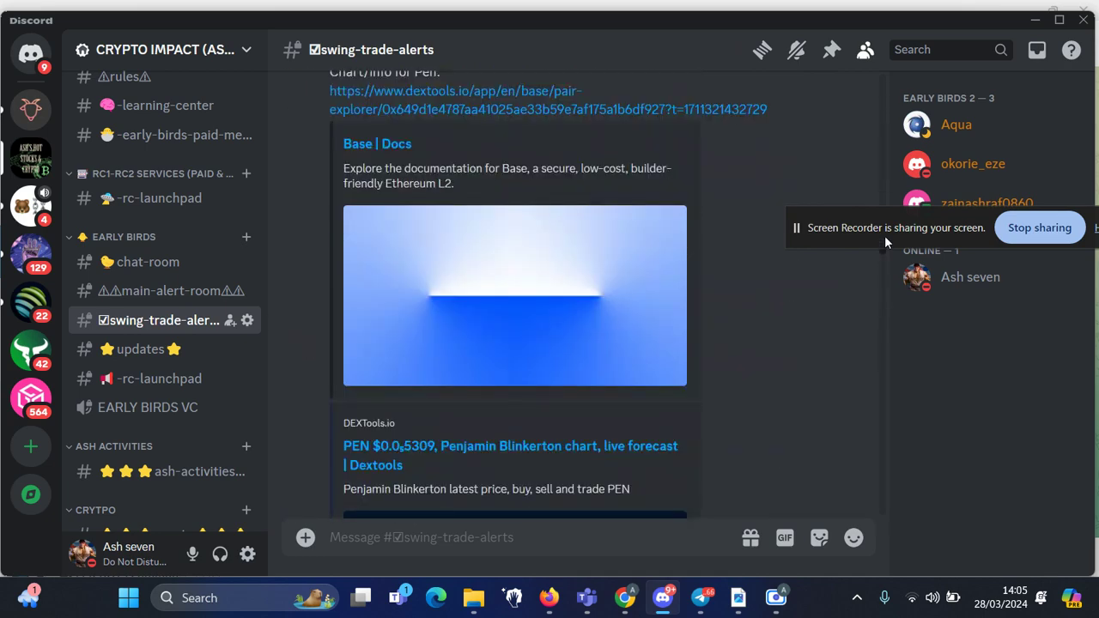
click(1036, 19)
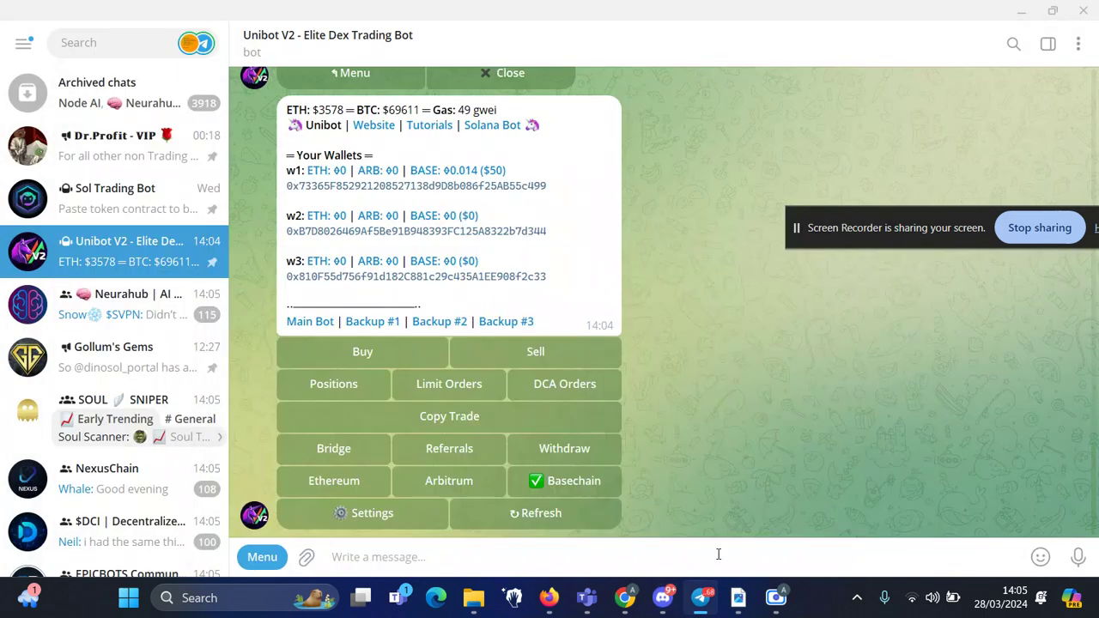